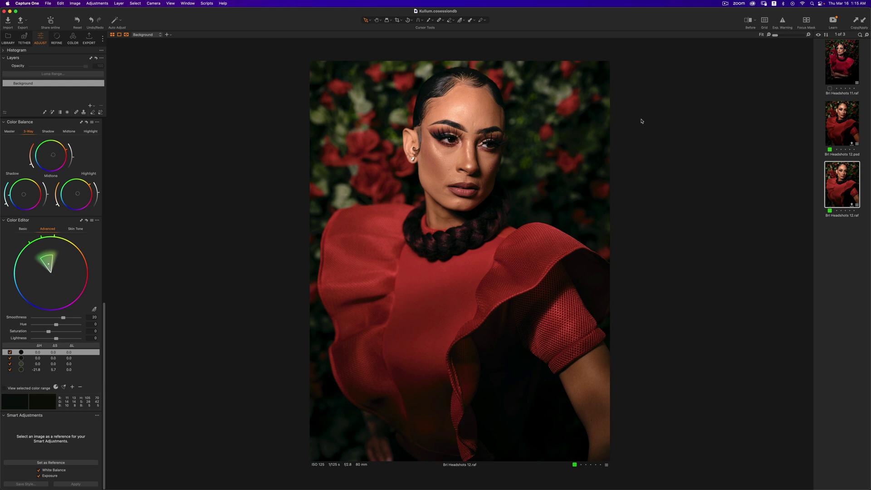
Compare the retouched Headshots 12 PSD with its color-graded raw version by switching between the two images.
{"action": "left_click", "coordinate": [830, 122]}
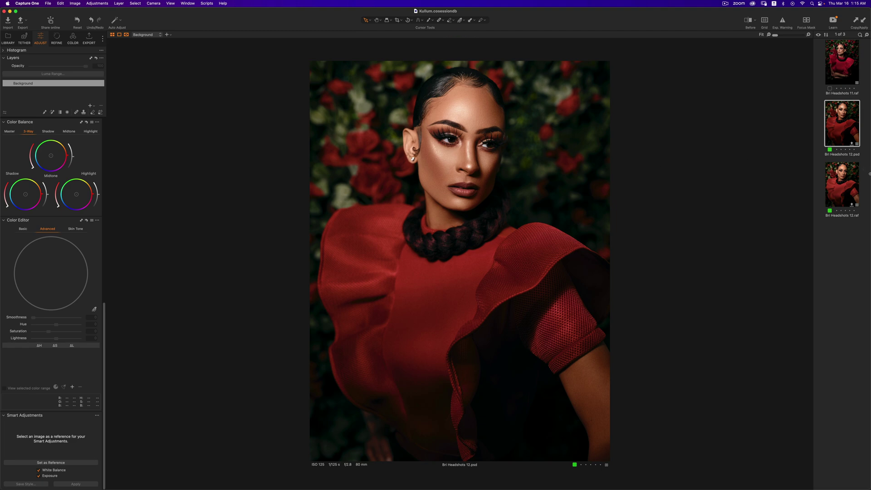
{"action": "left_click", "coordinate": [848, 184]}
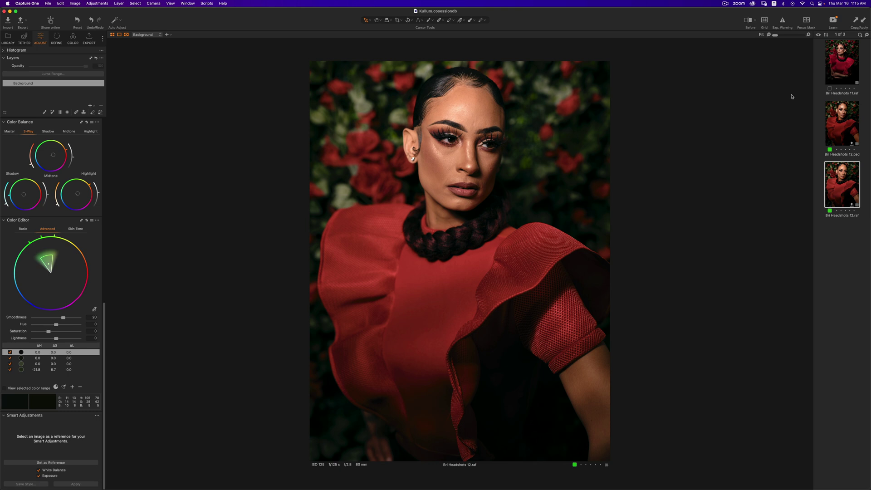
{"action": "left_click", "coordinate": [847, 122]}
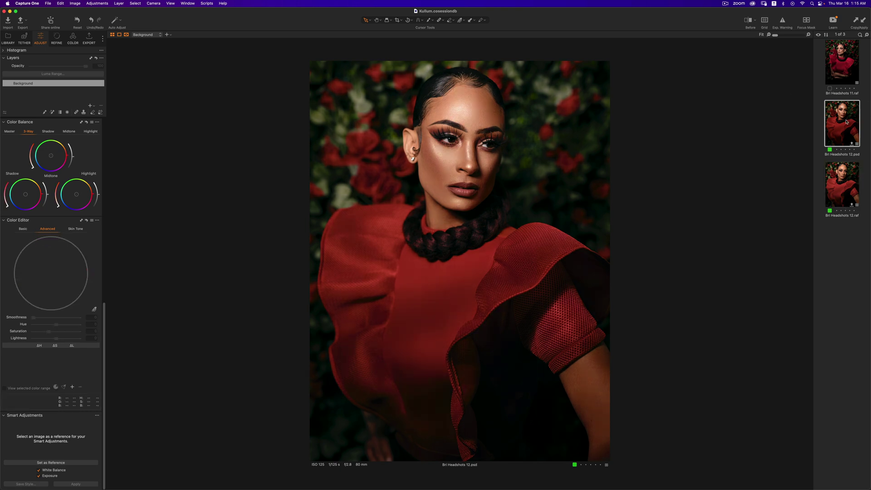
{"action": "left_click", "coordinate": [847, 183]}
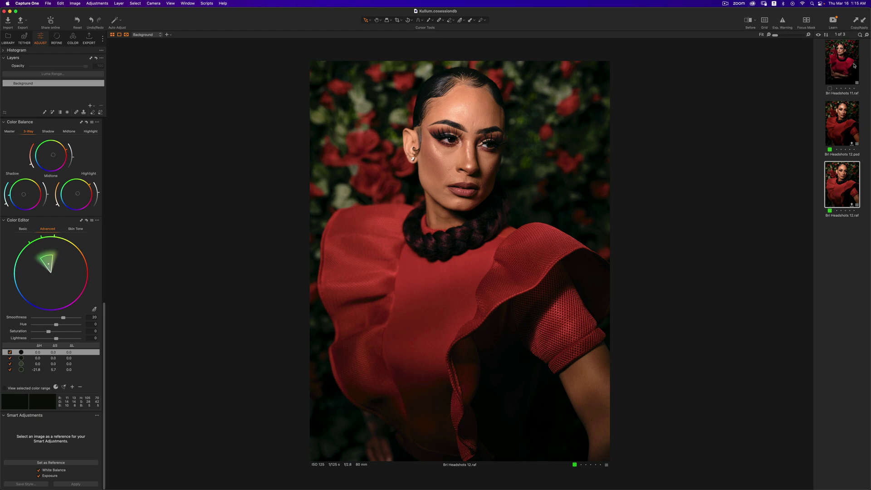
Examine the face up close in the Headshots 11 raw, the Headshots 12 raw and the retouched Headshots 12 PSD.
{"action": "left_click", "coordinate": [854, 66]}
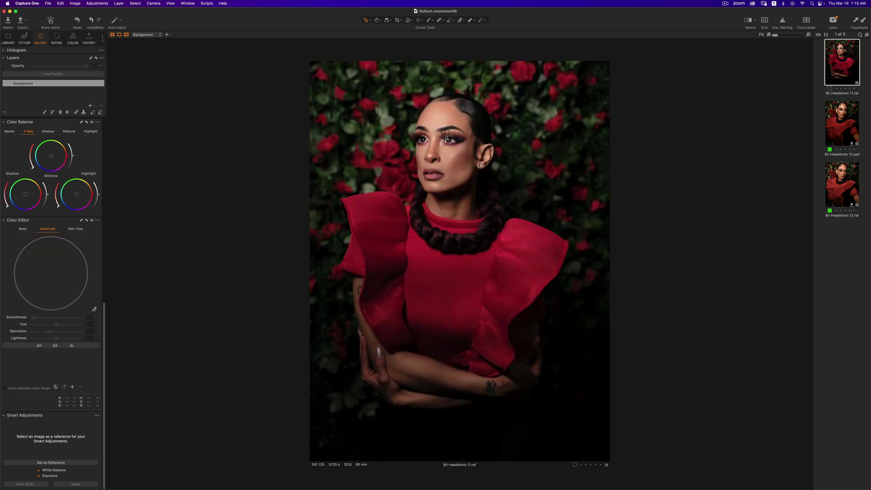
{"action": "double_click", "coordinate": [446, 138]}
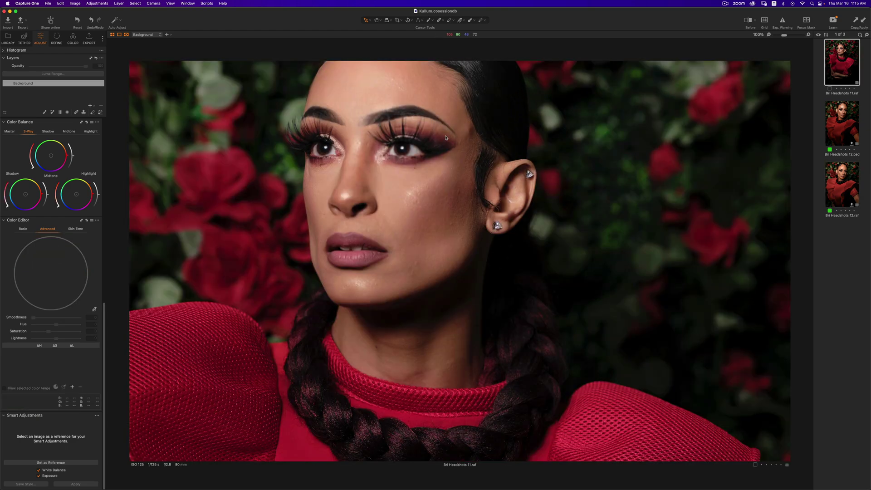
{"action": "double_click", "coordinate": [426, 166]}
{"action": "left_click", "coordinate": [842, 178]}
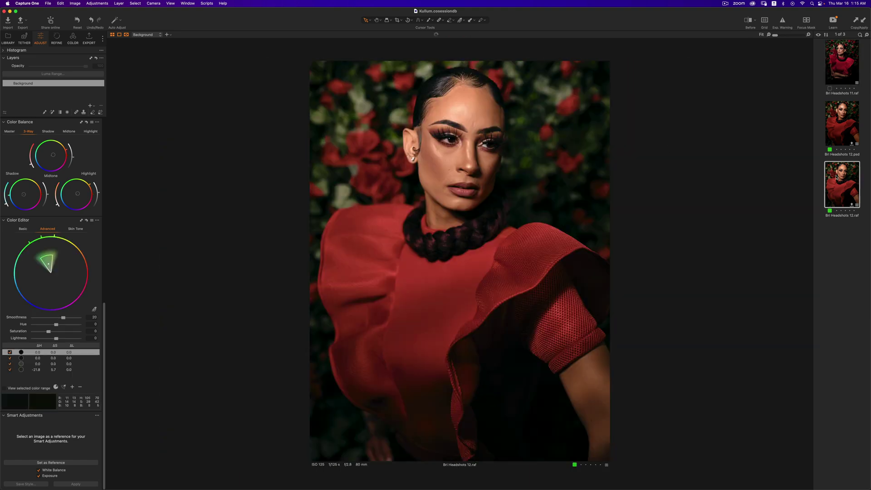
{"action": "double_click", "coordinate": [475, 157]}
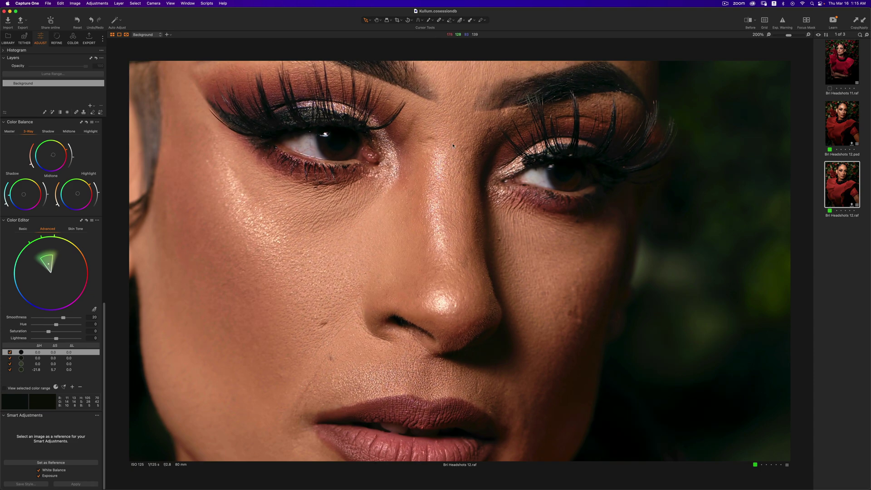
{"action": "double_click", "coordinate": [426, 174]}
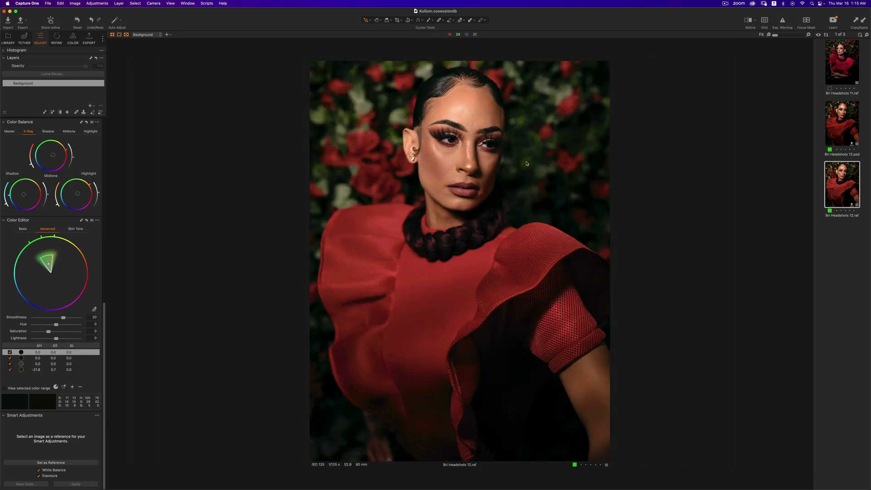
{"action": "left_click", "coordinate": [843, 131]}
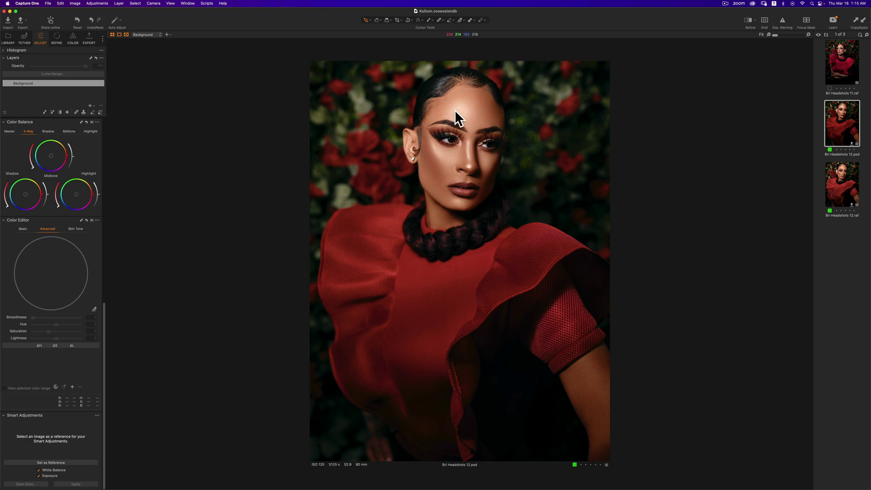
{"action": "left_click", "coordinate": [465, 190]}
{"action": "left_click", "coordinate": [464, 190]}
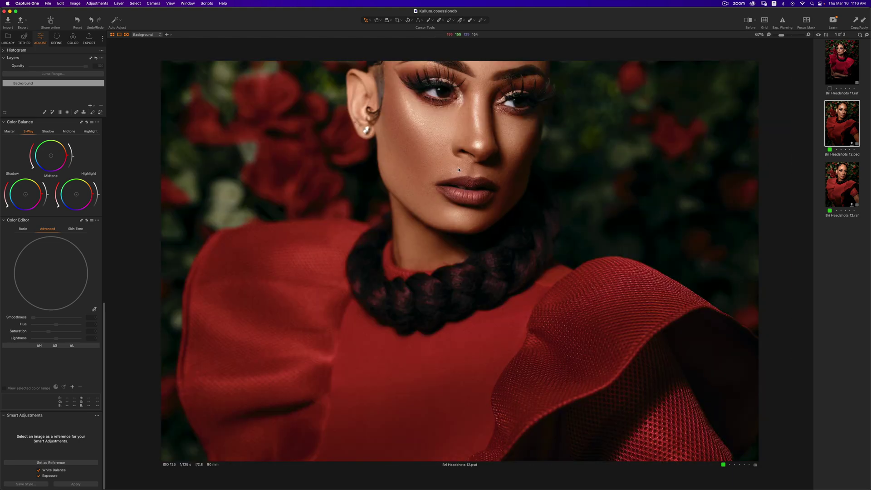
{"action": "left_click", "coordinate": [466, 180]}
{"action": "left_click", "coordinate": [459, 170]}
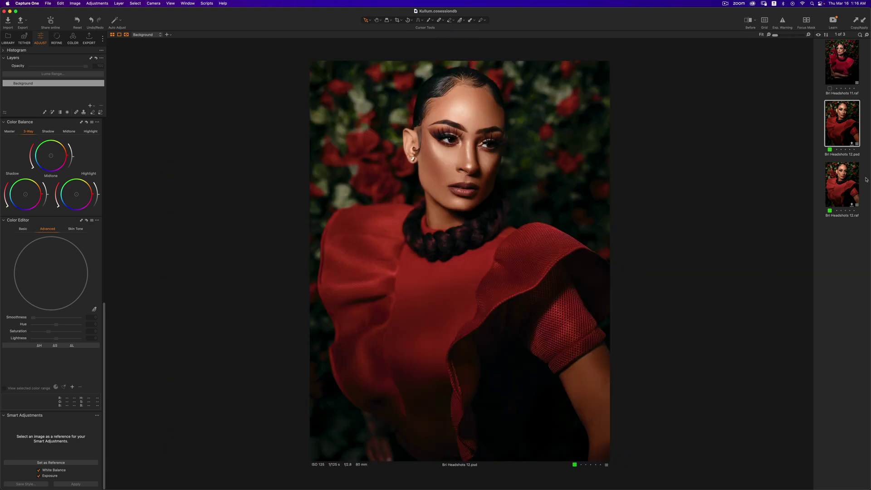
Compare the color-graded Headshots 12 raw image with its unedited version using the before/after view.
{"action": "key", "text": "Down"}
{"action": "left_click", "coordinate": [748, 20]}
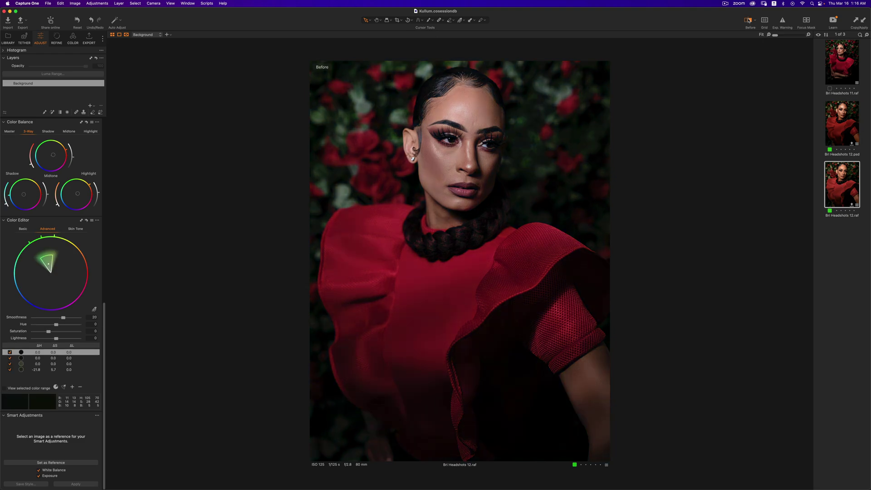
{"action": "left_click", "coordinate": [748, 20]}
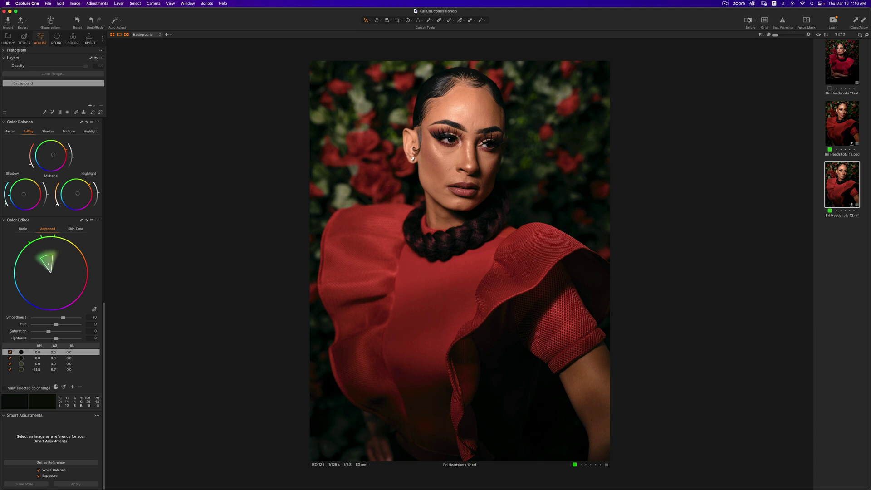
{"action": "left_click", "coordinate": [748, 21]}
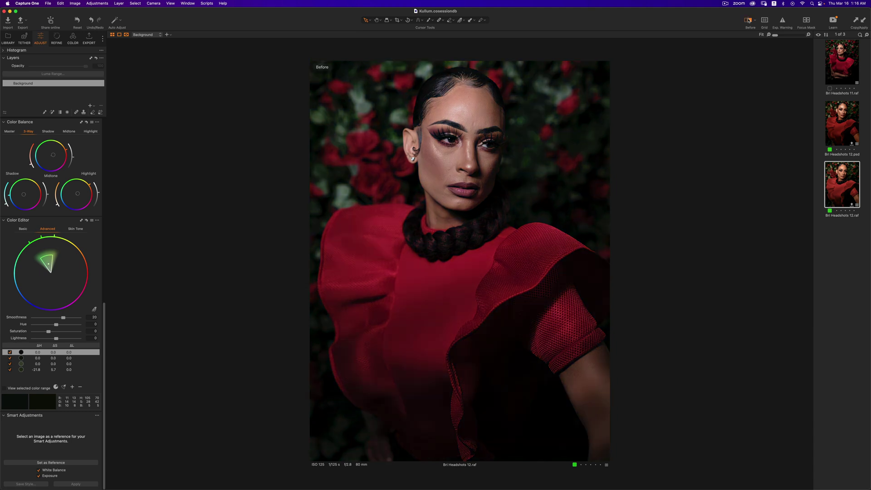
{"action": "left_click", "coordinate": [748, 20]}
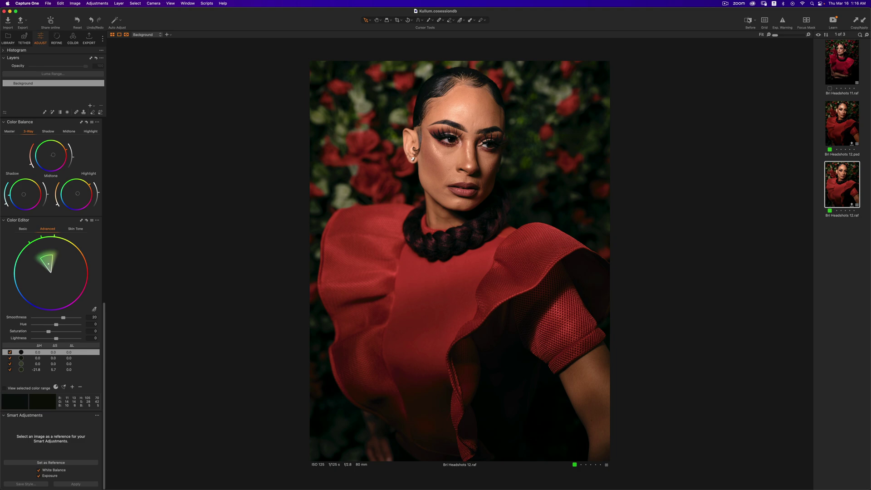
{"action": "left_click", "coordinate": [749, 20]}
{"action": "left_click", "coordinate": [749, 20]}
{"action": "left_click", "coordinate": [748, 20]}
{"action": "left_click", "coordinate": [749, 21]}
{"action": "left_click", "coordinate": [749, 21]}
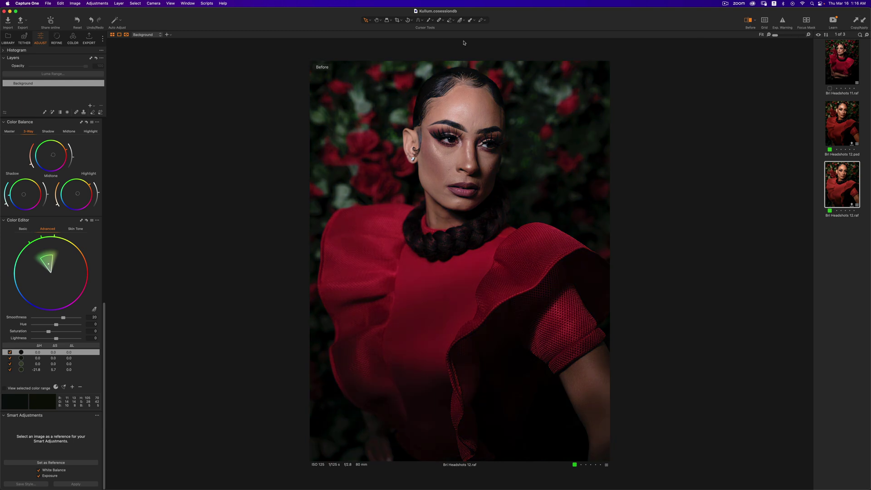
Reset all adjustments on the Headshots 12 raw image and review the available refining, color and adjustment tools.
{"action": "left_click", "coordinate": [77, 20]}
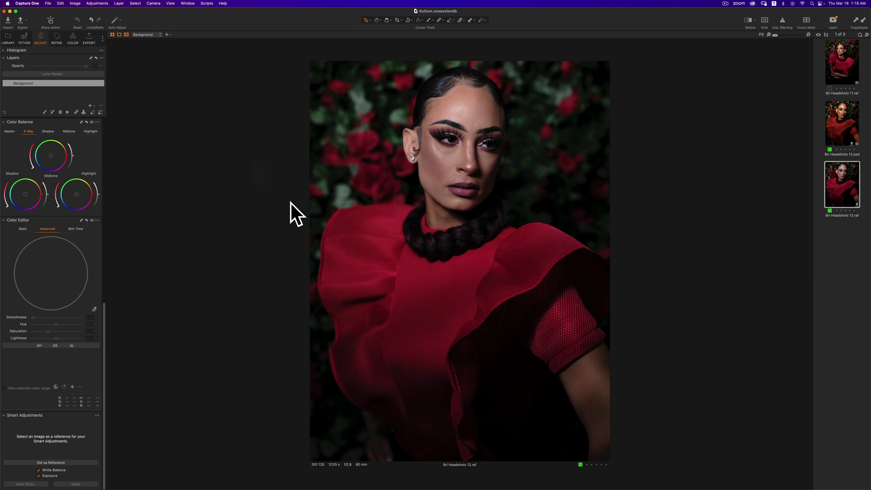
{"action": "scroll", "coordinate": [50, 196], "scroll_direction": "up", "scroll_amount": 15}
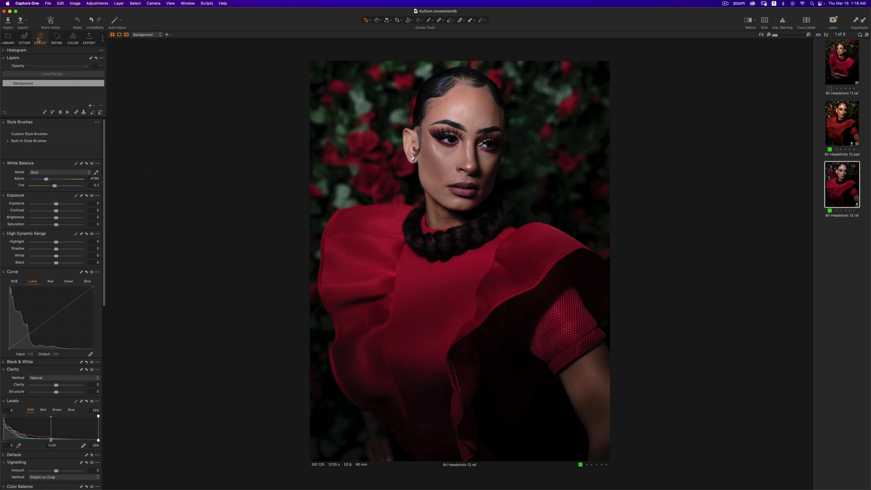
{"action": "left_click", "coordinate": [57, 37]}
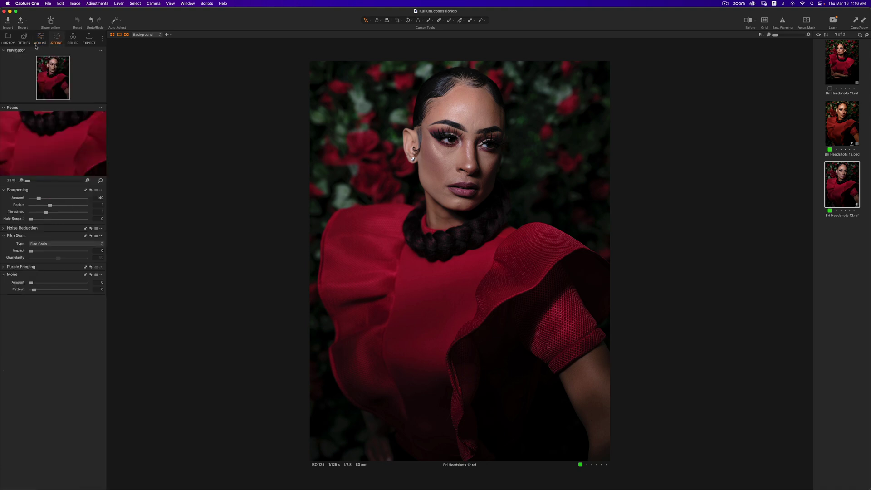
{"action": "left_click", "coordinate": [73, 38]}
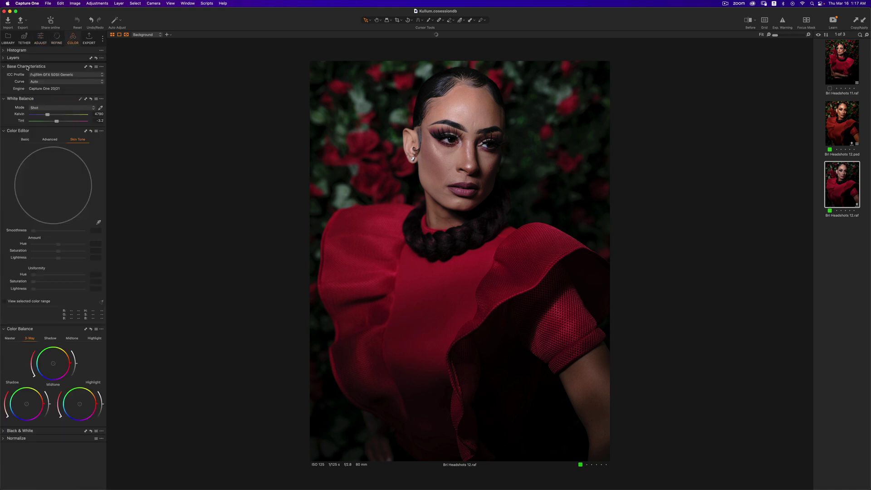
{"action": "left_click", "coordinate": [40, 37]}
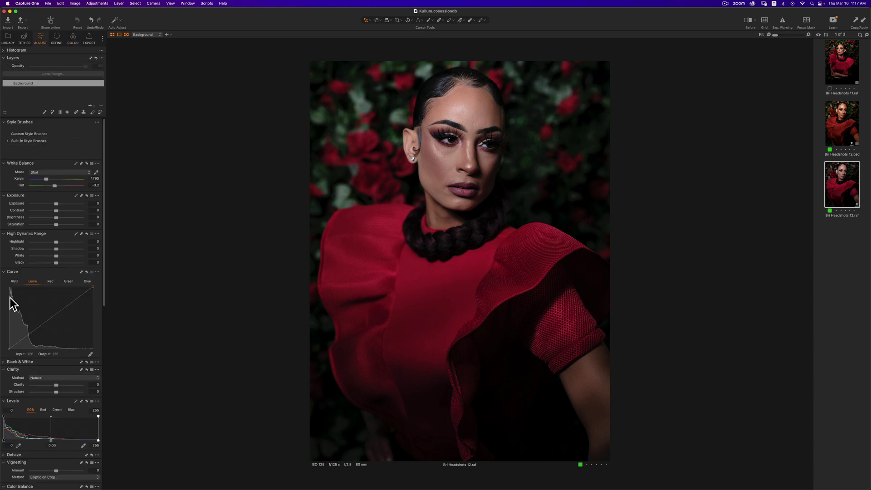
{"action": "scroll", "coordinate": [31, 287], "scroll_direction": "down", "scroll_amount": 10}
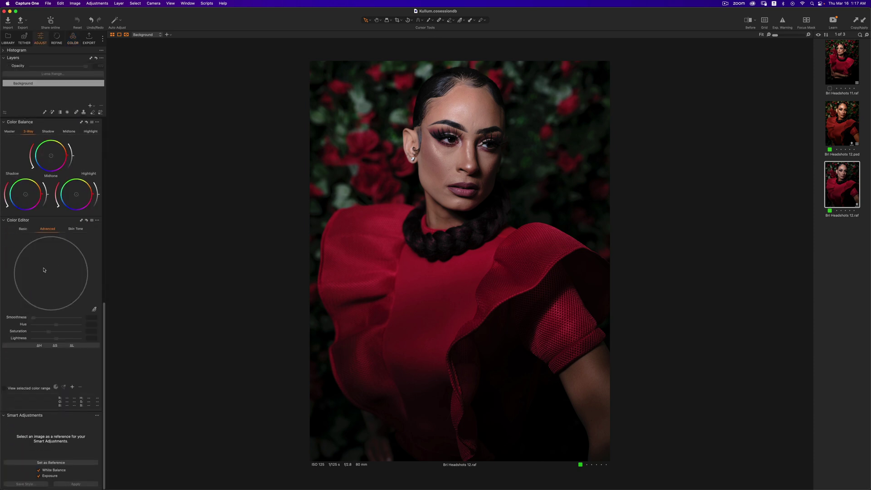
{"action": "scroll", "coordinate": [36, 261], "scroll_direction": "up", "scroll_amount": 6}
{"action": "scroll", "coordinate": [37, 256], "scroll_direction": "up", "scroll_amount": 6}
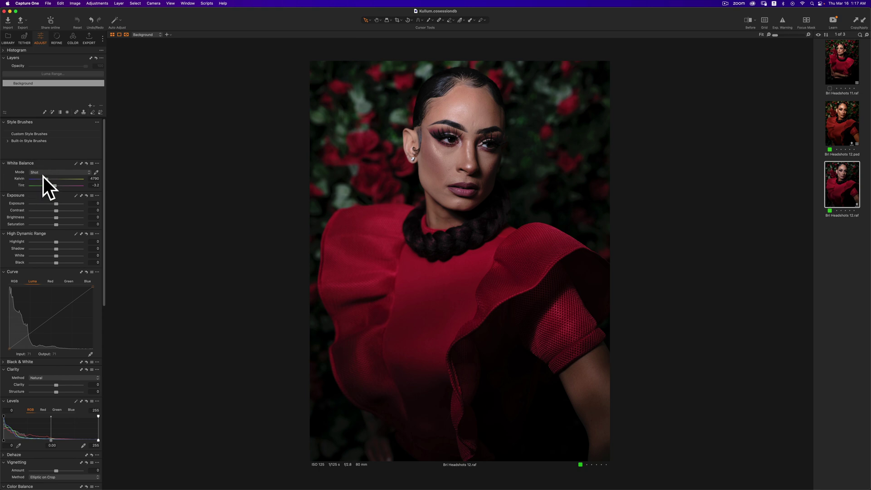
Warm the white balance to 5543 K and lower the High Dynamic Range highlights to -23.
{"action": "left_click_drag", "start_coordinate": [46, 181], "coordinate": [50, 180]}
{"action": "scroll", "coordinate": [62, 225], "scroll_direction": "down", "scroll_amount": 3}
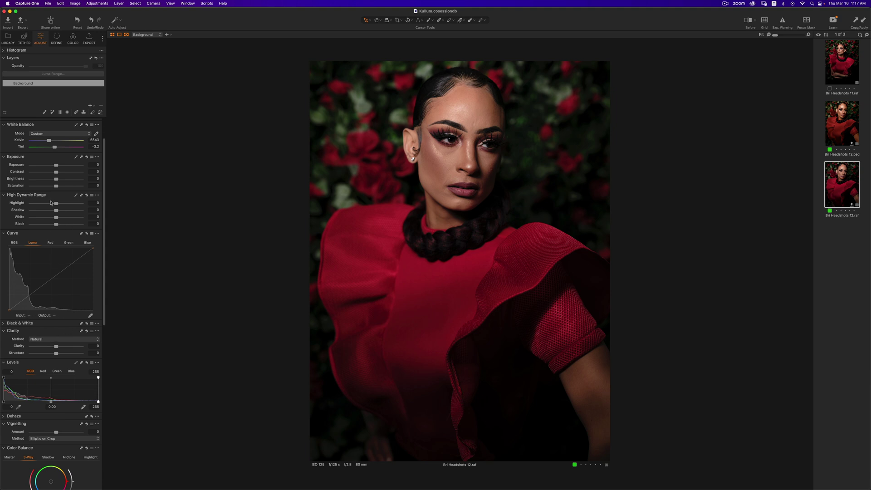
{"action": "left_click_drag", "start_coordinate": [56, 205], "coordinate": [50, 204]}
{"action": "scroll", "coordinate": [47, 402], "scroll_direction": "down", "scroll_amount": 1}
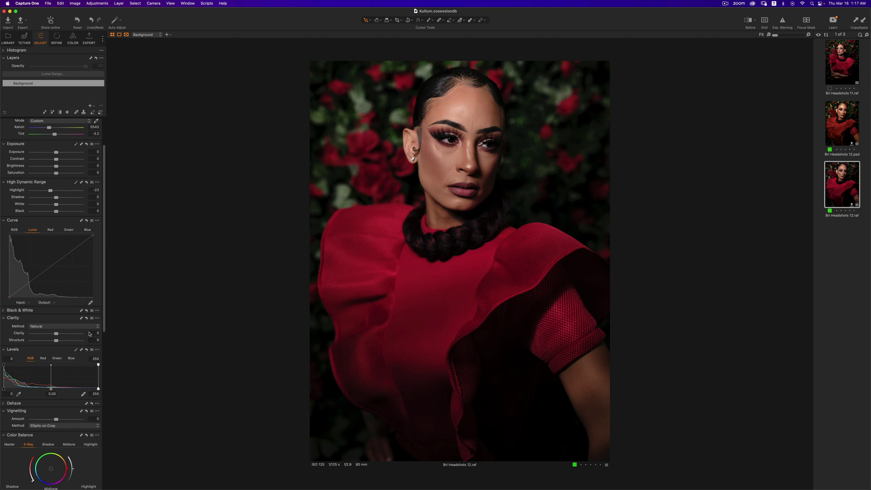
Turn on the exposure warning and bring the RGB Levels white point in to 229.
{"action": "left_click", "coordinate": [785, 23]}
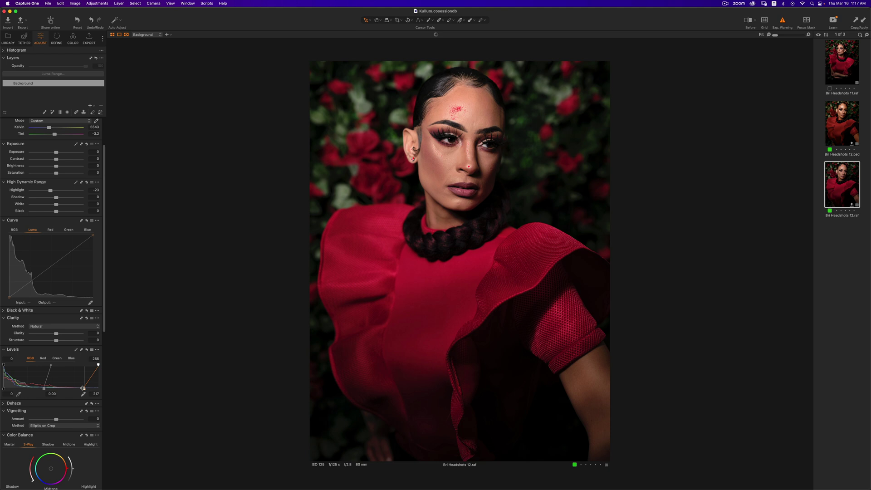
{"action": "left_click_drag", "start_coordinate": [98, 390], "coordinate": [88, 389]}
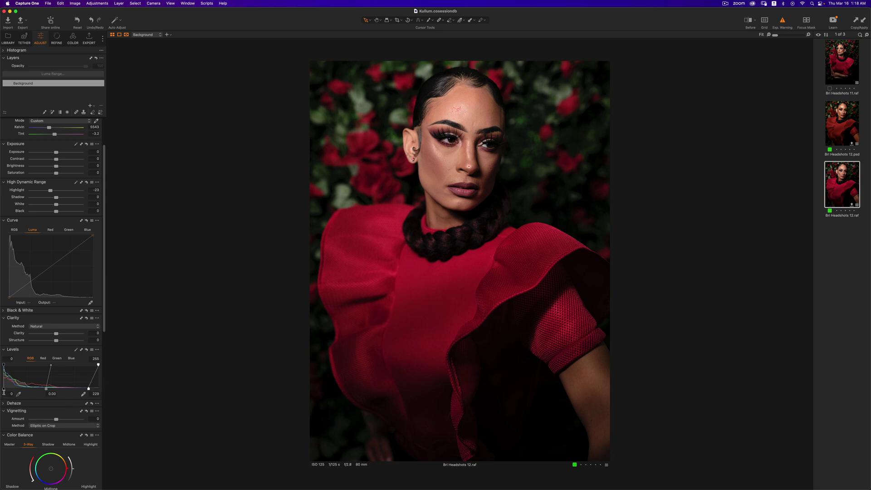
{"action": "left_click_drag", "start_coordinate": [3, 388], "coordinate": [3, 389]}
Raise the High Dynamic Range shadows to 11 and compare the portrait with its unedited version.
{"action": "left_click_drag", "start_coordinate": [57, 200], "coordinate": [61, 200]}
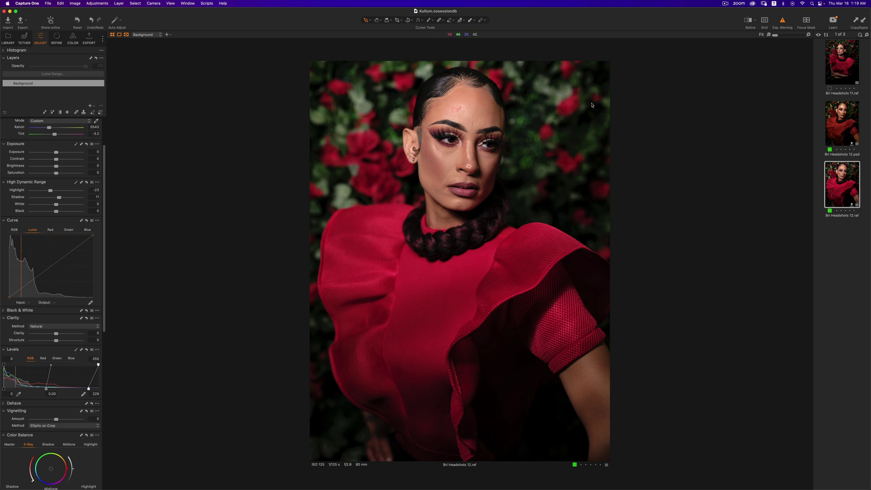
{"action": "left_click", "coordinate": [749, 20]}
{"action": "left_click", "coordinate": [749, 20]}
{"action": "left_click", "coordinate": [749, 20]}
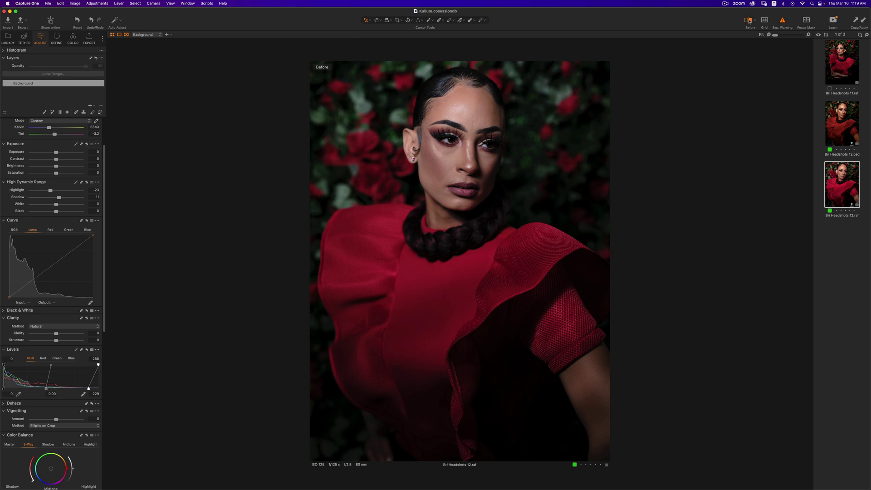
{"action": "left_click", "coordinate": [749, 22]}
{"action": "left_click", "coordinate": [749, 21]}
{"action": "left_click", "coordinate": [749, 21]}
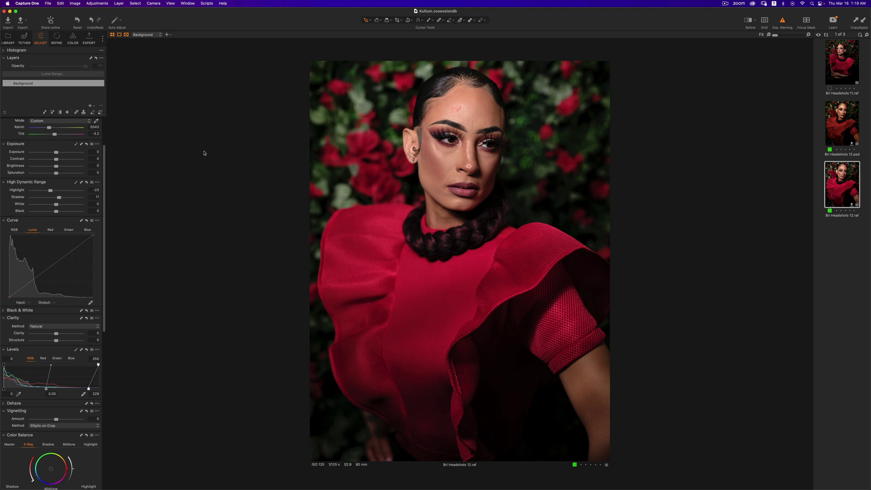
Lower the High Dynamic Range blacks to -9 and check the edit against the unedited version.
{"action": "mouse_move", "coordinate": [55, 211]}
{"action": "left_mouse_down"}
{"action": "mouse_move", "coordinate": [37, 212]}
{"action": "mouse_move", "coordinate": [82, 214]}
{"action": "mouse_move", "coordinate": [51, 217]}
{"action": "left_mouse_up"}
{"action": "left_click_drag", "start_coordinate": [53, 216], "coordinate": [53, 215]}
{"action": "scroll", "coordinate": [86, 388], "scroll_direction": "up", "scroll_amount": 3}
{"action": "left_click", "coordinate": [749, 20]}
{"action": "left_click", "coordinate": [750, 21]}
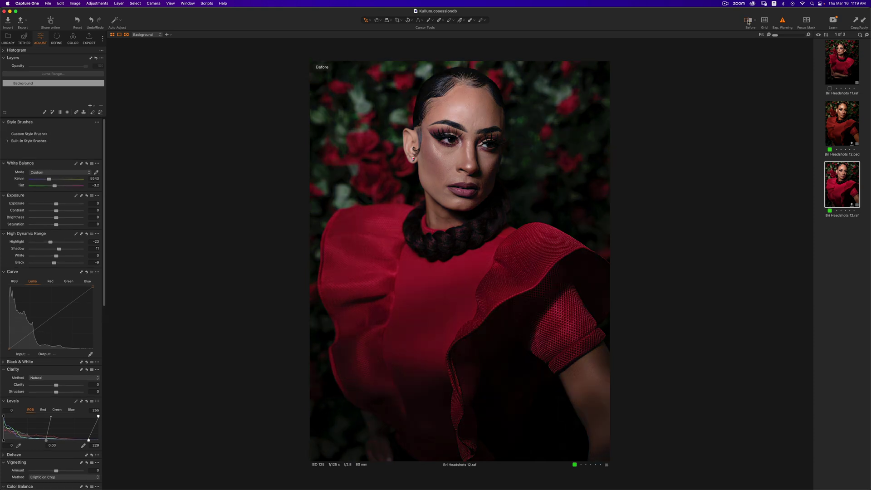
{"action": "left_click", "coordinate": [749, 21]}
{"action": "left_click", "coordinate": [749, 22]}
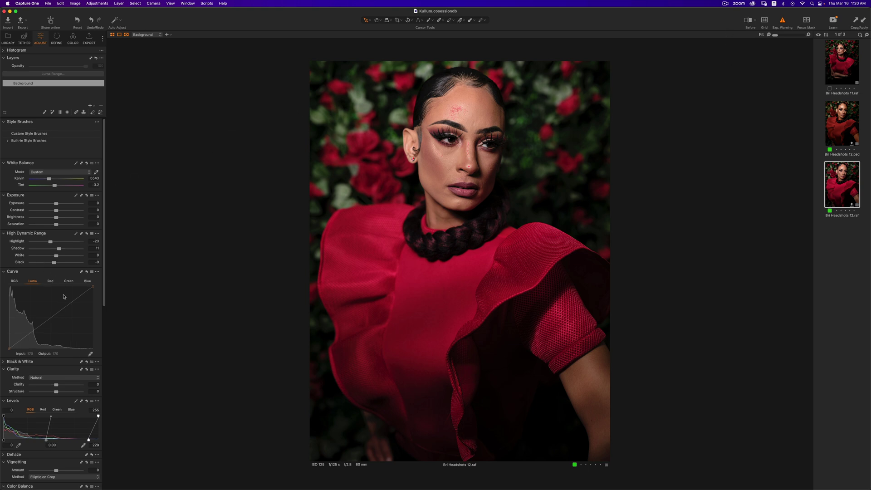
Turn off the exposure warning and sample the woman's forehead as the Skin Tone range in the Color Editor.
{"action": "scroll", "coordinate": [63, 297], "scroll_direction": "down", "scroll_amount": 2}
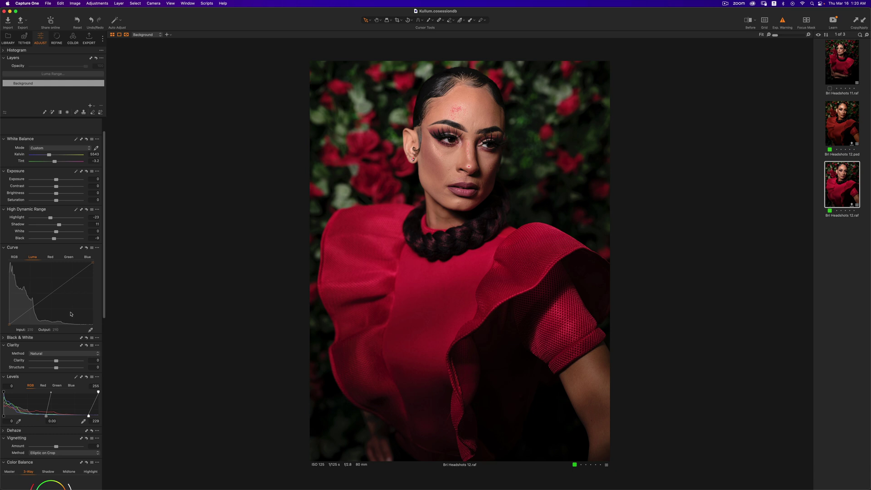
{"action": "scroll", "coordinate": [53, 286], "scroll_direction": "down", "scroll_amount": 10}
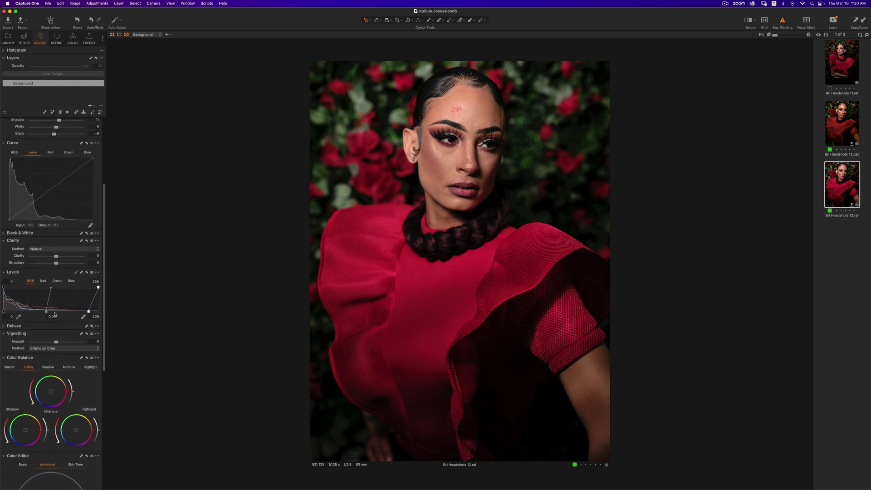
{"action": "scroll", "coordinate": [55, 312], "scroll_direction": "down", "scroll_amount": 5}
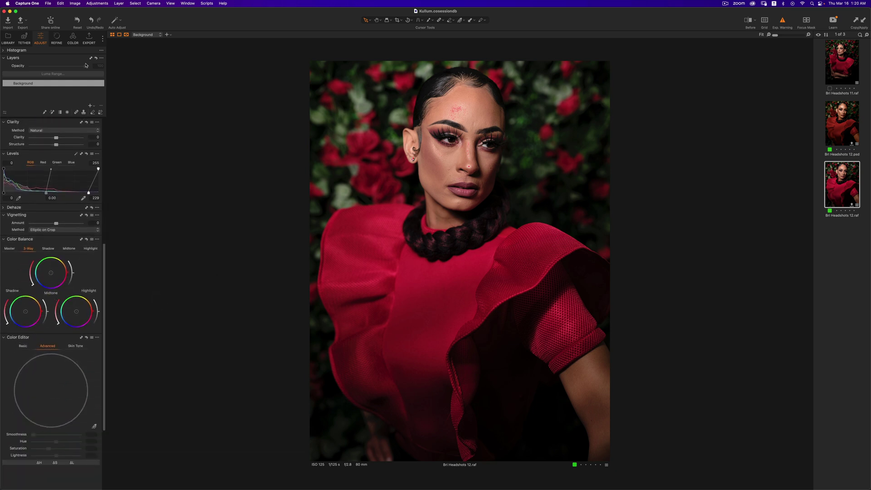
{"action": "left_click", "coordinate": [68, 40]}
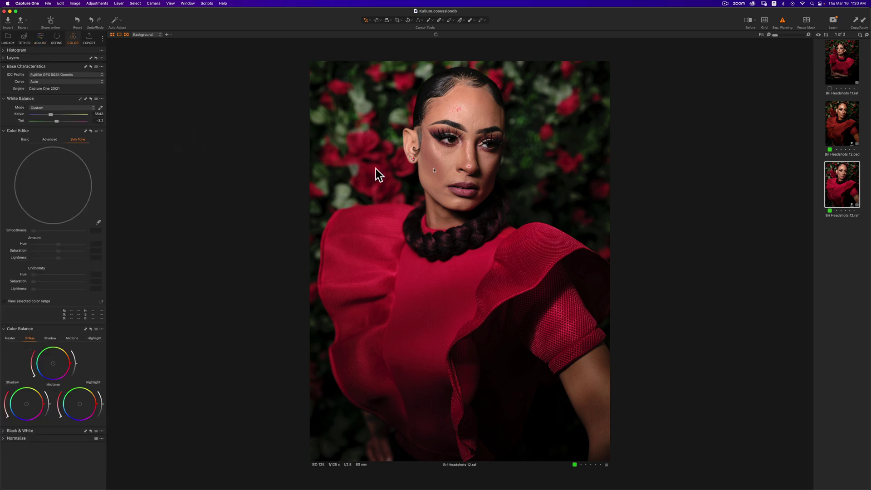
{"action": "left_click", "coordinate": [782, 20]}
{"action": "left_click", "coordinate": [98, 223]}
{"action": "left_click", "coordinate": [463, 98]}
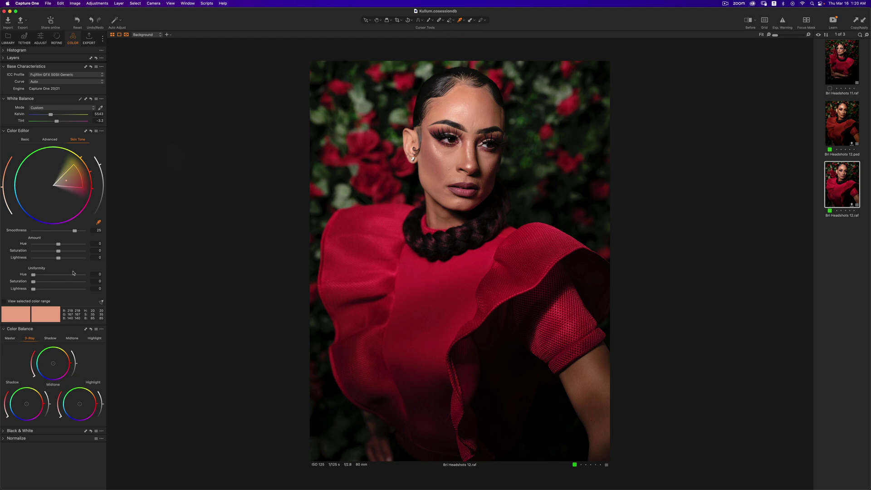
Set the skin tone uniformity to hue 13.8 and saturation 35.2, and compare the portrait with its unedited version.
{"action": "left_click_drag", "start_coordinate": [34, 275], "coordinate": [42, 276]}
{"action": "mouse_move", "coordinate": [33, 282]}
{"action": "left_mouse_down"}
{"action": "mouse_move", "coordinate": [51, 285]}
{"action": "mouse_move", "coordinate": [41, 276]}
{"action": "left_mouse_up"}
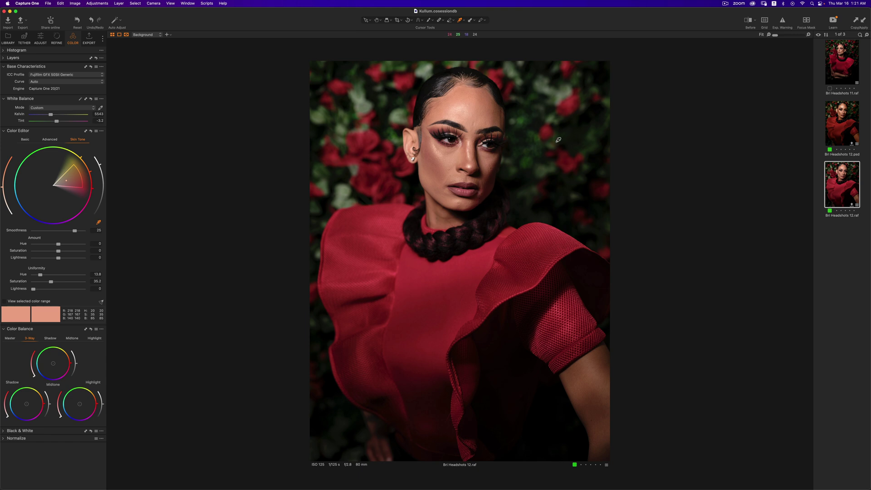
{"action": "left_click", "coordinate": [747, 20]}
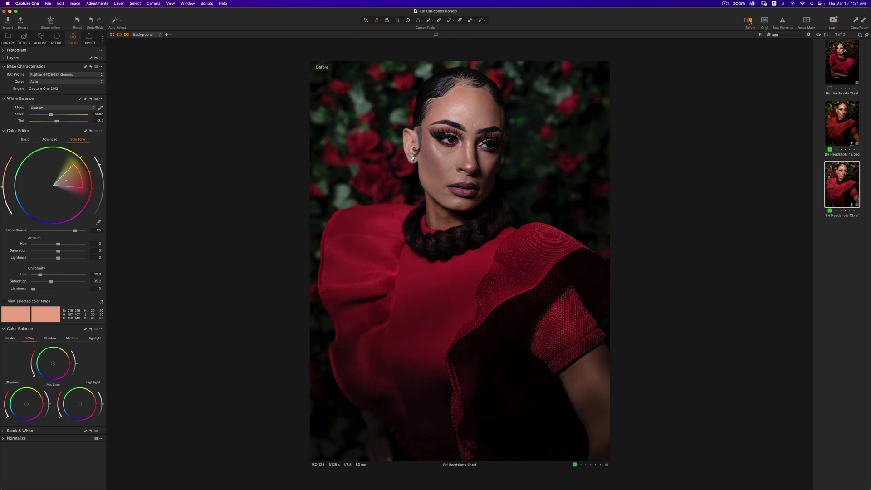
{"action": "left_click", "coordinate": [748, 21]}
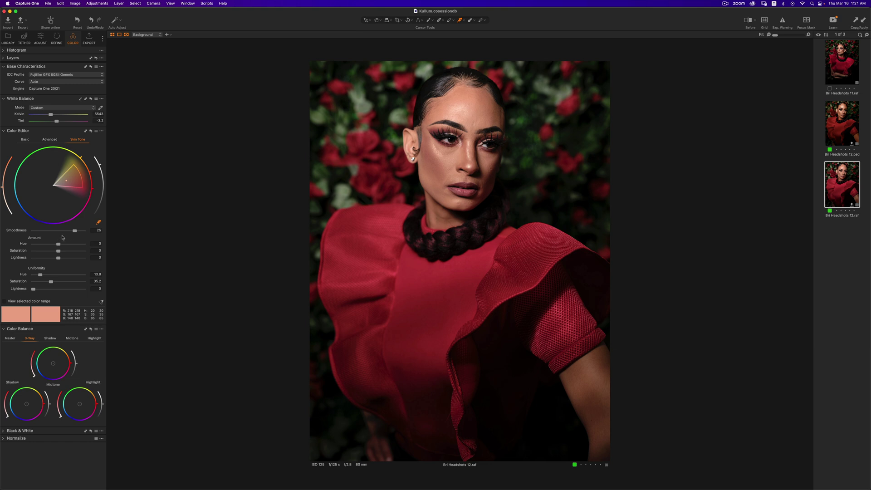
Raise the skin tone's hue amount, nudge its saturation up, lower its lightness, and compare the portrait with its unedited version.
{"action": "mouse_move", "coordinate": [59, 245]}
{"action": "left_mouse_down"}
{"action": "mouse_move", "coordinate": [91, 245]}
{"action": "mouse_move", "coordinate": [3, 245]}
{"action": "mouse_move", "coordinate": [74, 248]}
{"action": "left_mouse_up"}
{"action": "mouse_move", "coordinate": [74, 248]}
{"action": "left_mouse_down"}
{"action": "mouse_move", "coordinate": [3, 249]}
{"action": "mouse_move", "coordinate": [69, 247]}
{"action": "left_mouse_up"}
{"action": "left_click_drag", "start_coordinate": [58, 252], "coordinate": [60, 252]}
{"action": "left_click_drag", "start_coordinate": [59, 260], "coordinate": [46, 262]}
{"action": "left_click", "coordinate": [748, 25]}
{"action": "left_click", "coordinate": [748, 25]}
{"action": "left_click", "coordinate": [748, 25]}
{"action": "left_click", "coordinate": [749, 25]}
{"action": "left_click", "coordinate": [748, 25]}
Sample the green background foliage in the Advanced Color Editor and widen the selected green range on the color wheel.
{"action": "left_click", "coordinate": [43, 140]}
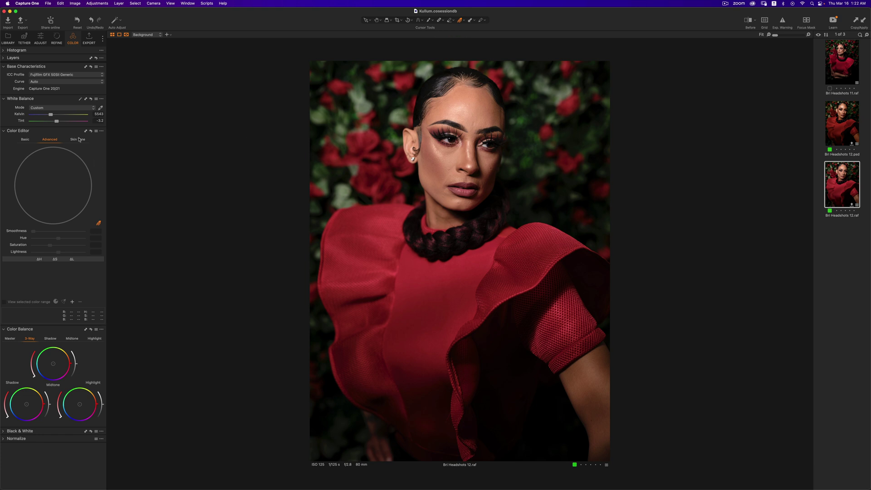
{"action": "left_click", "coordinate": [398, 96]}
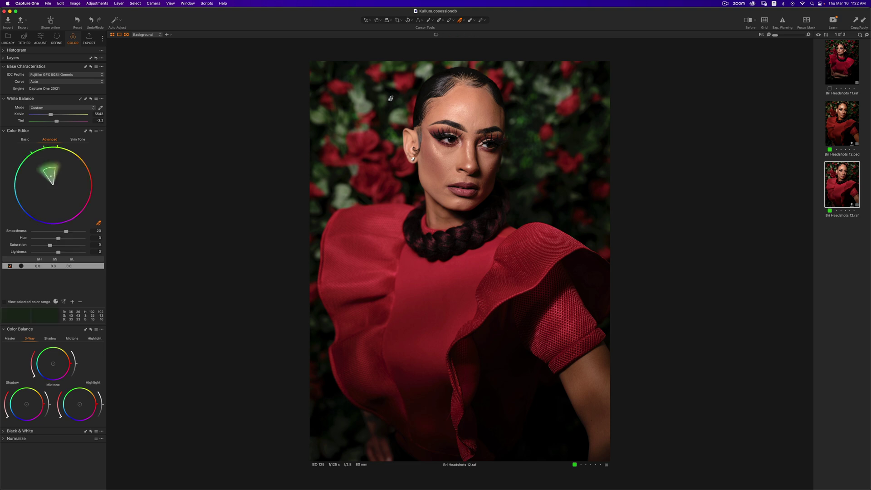
{"action": "left_click_drag", "start_coordinate": [50, 166], "coordinate": [53, 165]}
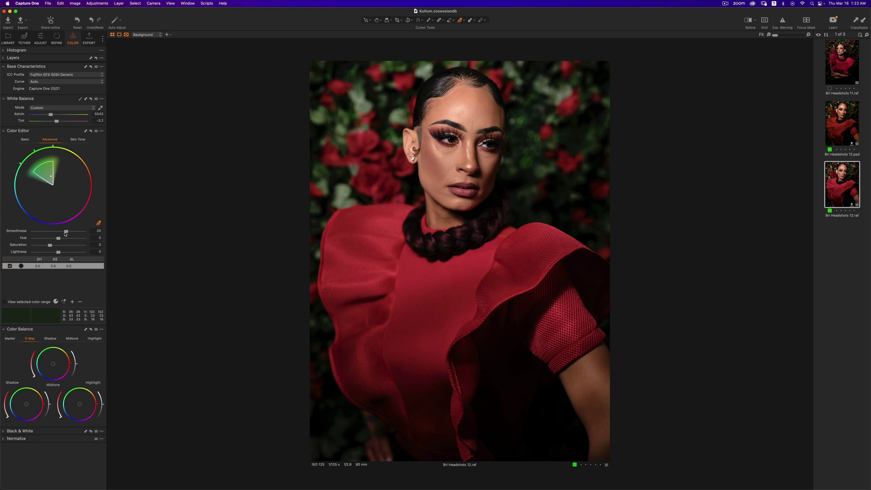
Set the foliage green's smoothness to about 24.7 and hue to -22.5, testing saturation and lightness but resetting both to 0.
{"action": "left_click_drag", "start_coordinate": [65, 233], "coordinate": [49, 233]}
{"action": "left_click_drag", "start_coordinate": [50, 233], "coordinate": [72, 231]}
{"action": "left_click_drag", "start_coordinate": [58, 240], "coordinate": [110, 241]}
{"action": "left_click_drag", "start_coordinate": [50, 245], "coordinate": [69, 248]}
{"action": "left_click_drag", "start_coordinate": [58, 252], "coordinate": [82, 258]}
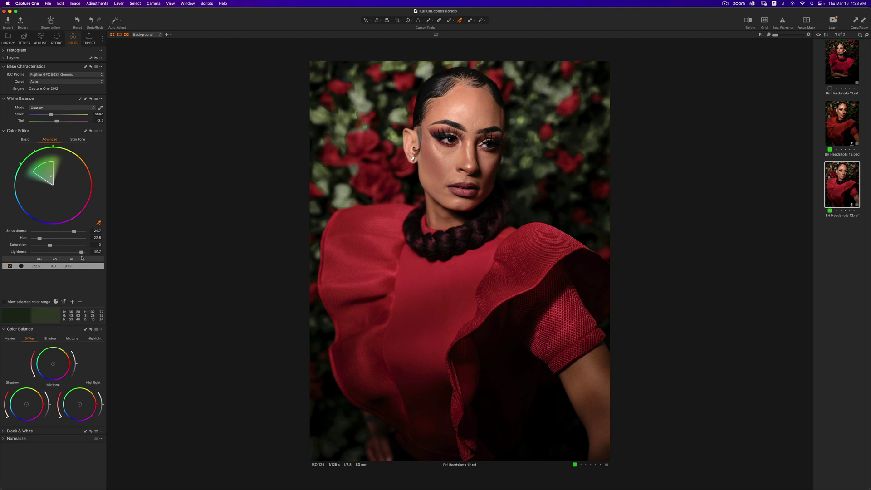
{"action": "double_click", "coordinate": [82, 251]}
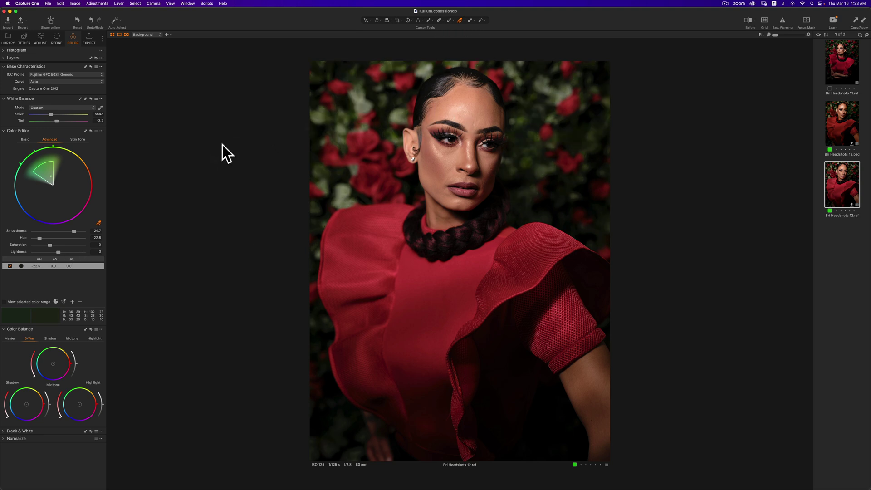
{"action": "left_click_drag", "start_coordinate": [74, 232], "coordinate": [73, 233]}
Collapse the Color Editor and give the Color Balance highlights a slight warm orange tint, fine-tuning the tint's saturation.
{"action": "left_click_drag", "start_coordinate": [80, 407], "coordinate": [81, 403]}
{"action": "left_click", "coordinate": [4, 131]}
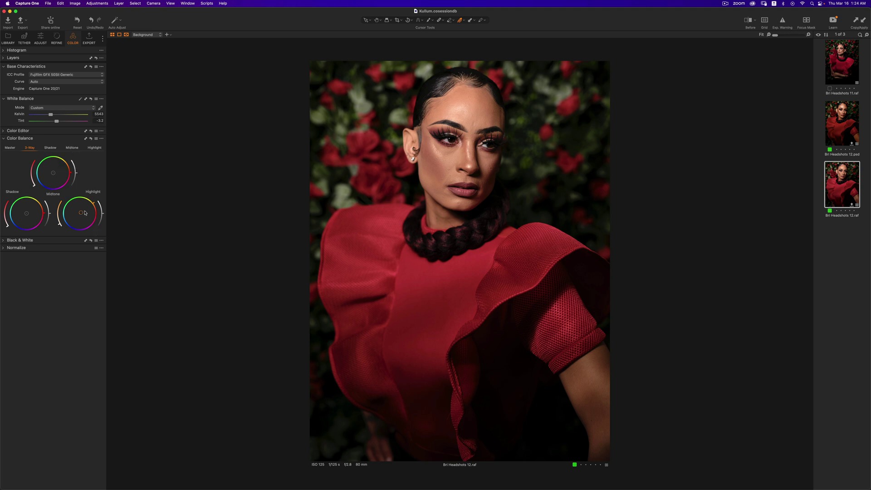
{"action": "left_click_drag", "start_coordinate": [81, 212], "coordinate": [58, 235]}
{"action": "left_click_drag", "start_coordinate": [58, 235], "coordinate": [80, 213]}
{"action": "mouse_move", "coordinate": [60, 223]}
{"action": "left_mouse_down"}
{"action": "mouse_move", "coordinate": [59, 206]}
{"action": "mouse_move", "coordinate": [58, 221]}
{"action": "left_mouse_up"}
Give the Color Balance midtones a slight warm tint and undo the last tint saturation change.
{"action": "left_click_drag", "start_coordinate": [55, 175], "coordinate": [53, 172]}
{"action": "left_click_drag", "start_coordinate": [34, 186], "coordinate": [33, 175]}
{"action": "key", "text": "super+z"}
Try a tint in the Color Balance shadows, return them to neutral and compare with the unedited version.
{"action": "left_click_drag", "start_coordinate": [26, 213], "coordinate": [24, 214]}
{"action": "mouse_move", "coordinate": [25, 214]}
{"action": "left_mouse_down"}
{"action": "mouse_move", "coordinate": [39, 208]}
{"action": "mouse_move", "coordinate": [26, 213]}
{"action": "left_mouse_up"}
{"action": "left_click", "coordinate": [750, 26]}
Compare the graded raw portrait with its finished PSD version, singly and side by side, and view the crossed-arms raw shot.
{"action": "left_click", "coordinate": [846, 128]}
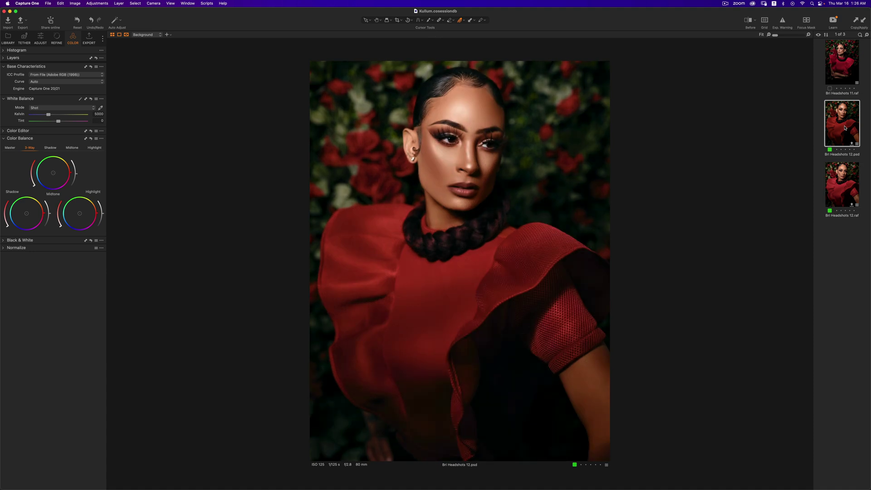
{"action": "left_click", "coordinate": [842, 180]}
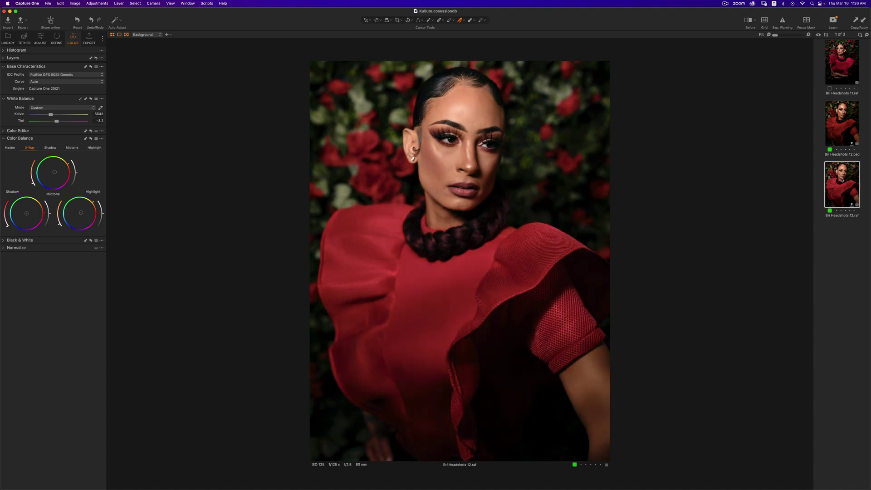
{"action": "left_click", "coordinate": [837, 128], "text": "super"}
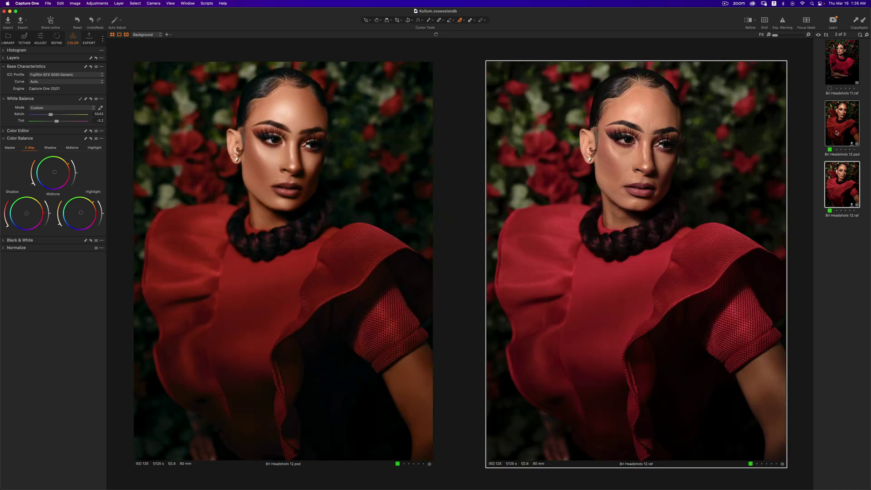
{"action": "left_click", "coordinate": [838, 77]}
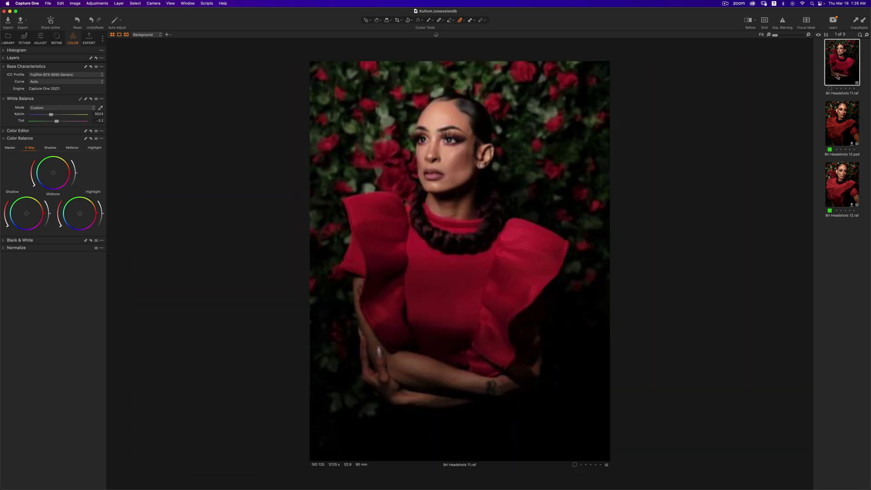
{"action": "left_click", "coordinate": [841, 176]}
{"action": "left_click", "coordinate": [847, 137]}
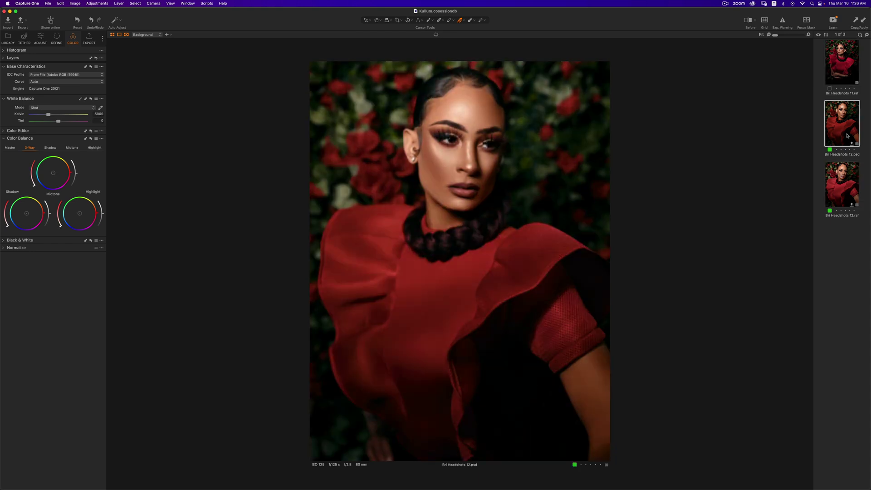